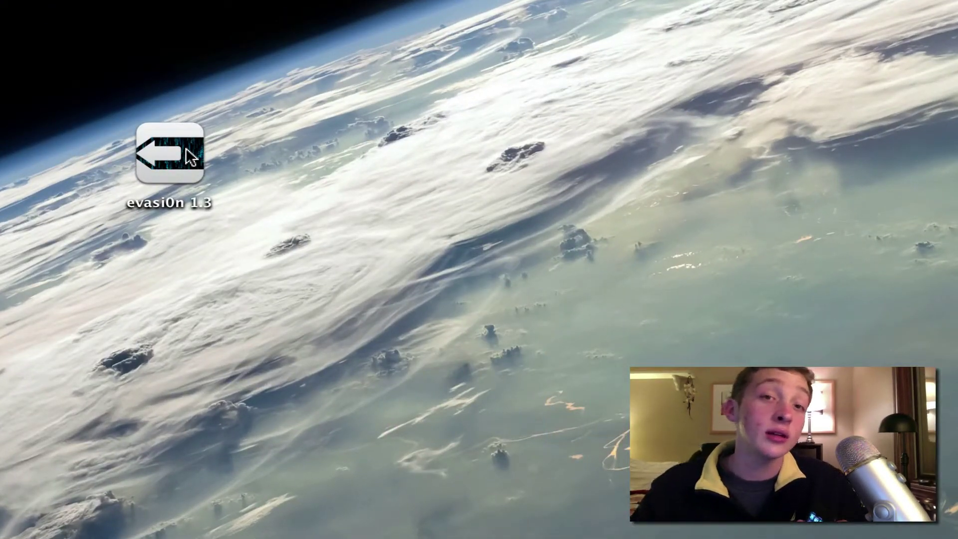
Launch evasi0n 1.3 from its folder, approving the downloaded-app warning.
{"action": "double_click", "coordinate": [178, 166]}
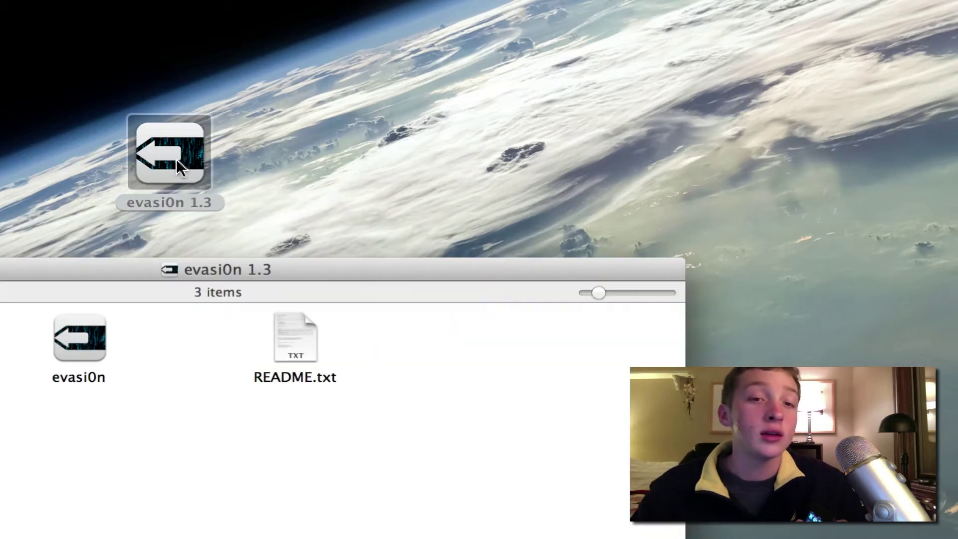
{"action": "double_click", "coordinate": [96, 336]}
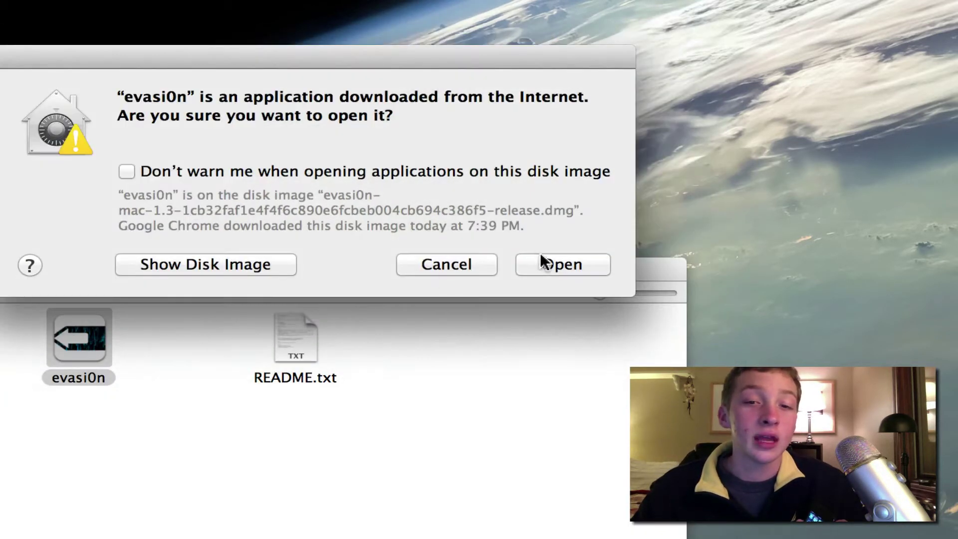
{"action": "left_click", "coordinate": [543, 262]}
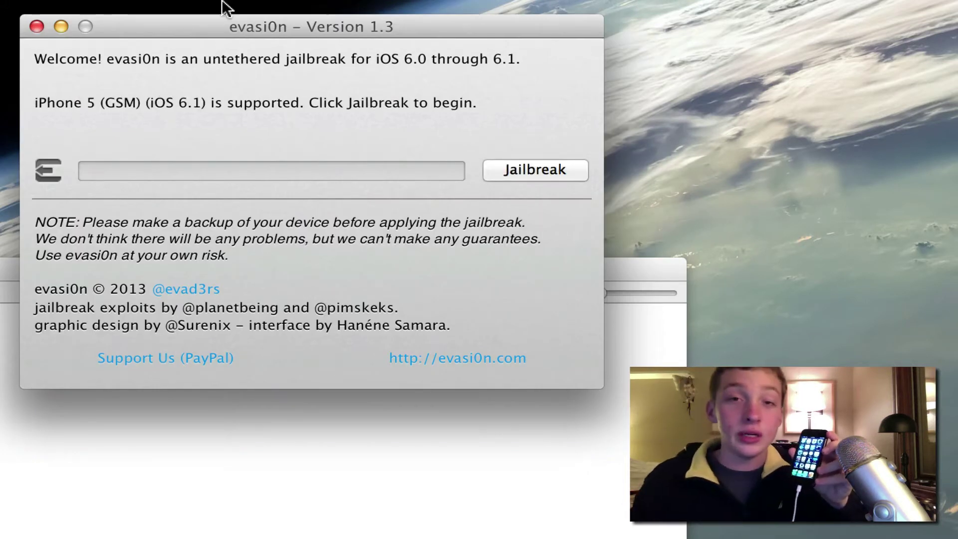
Start the jailbreak of the connected iPhone 5 in evasi0n.
{"action": "left_click", "coordinate": [563, 176]}
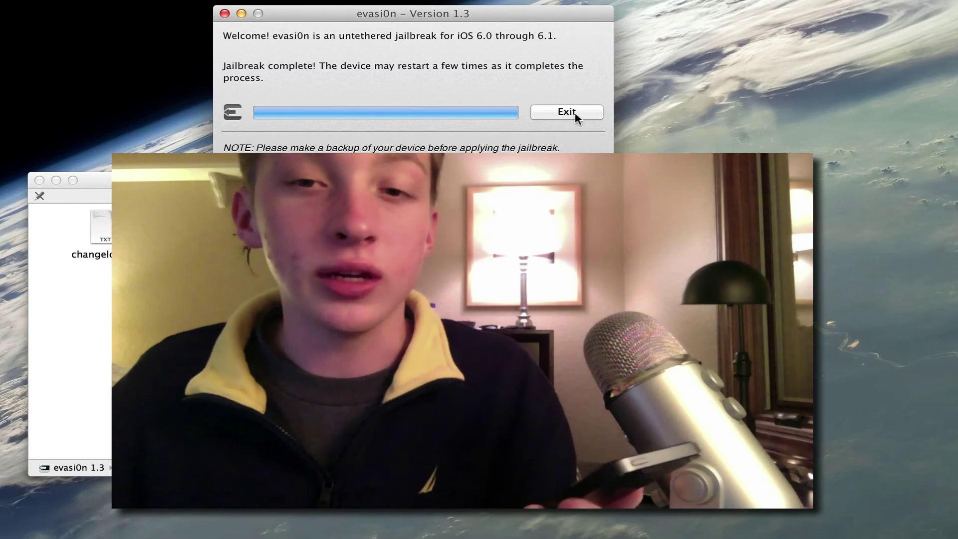
Exit evasi0n and close the evasi0n 1.3 folder window.
{"action": "left_click", "coordinate": [572, 114]}
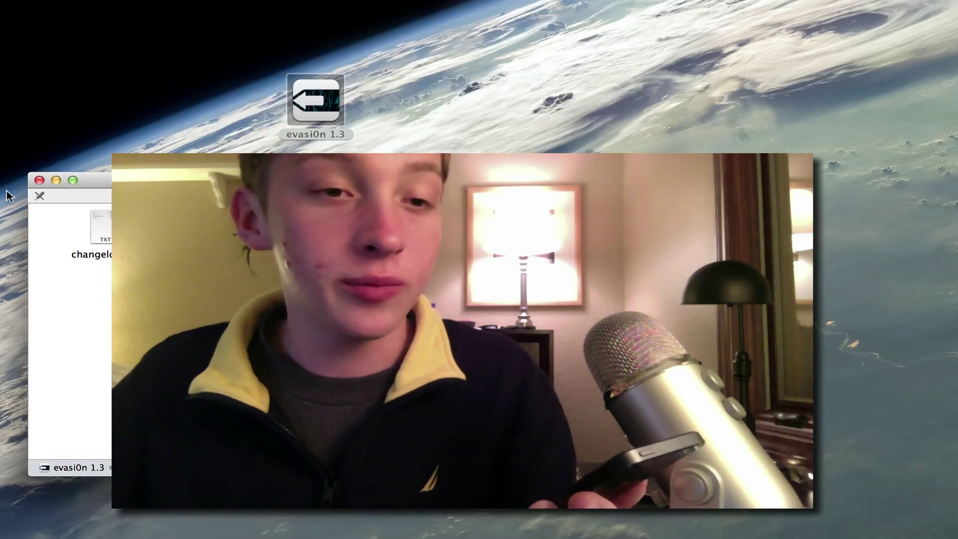
{"action": "left_click", "coordinate": [39, 181]}
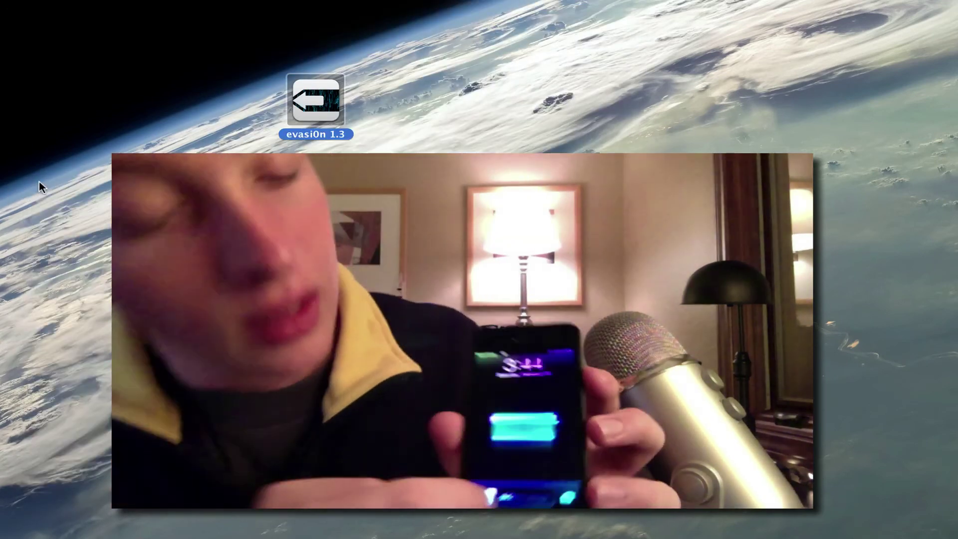